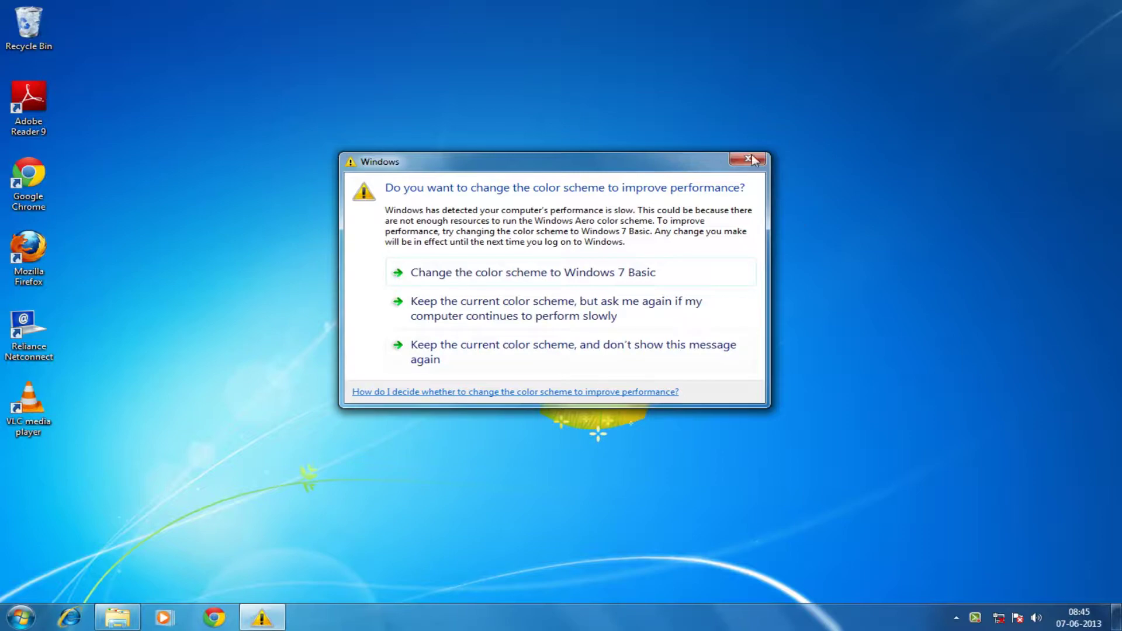
Dismiss the color scheme prompt and open Local Disk (C:) in the file explorer
click(750, 158)
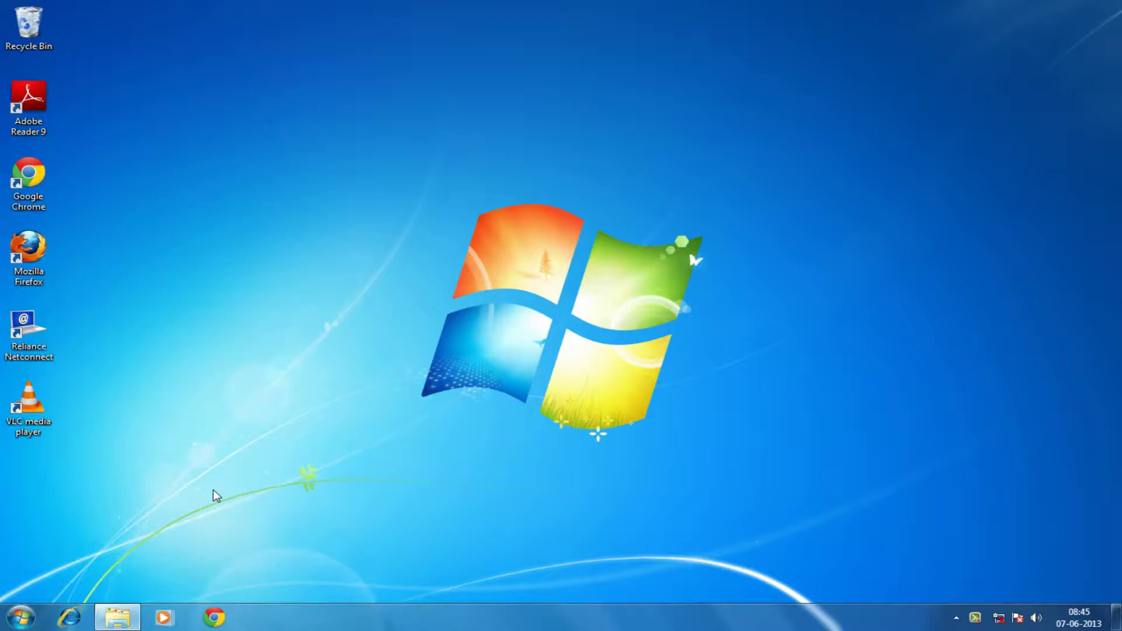
key(super+e)
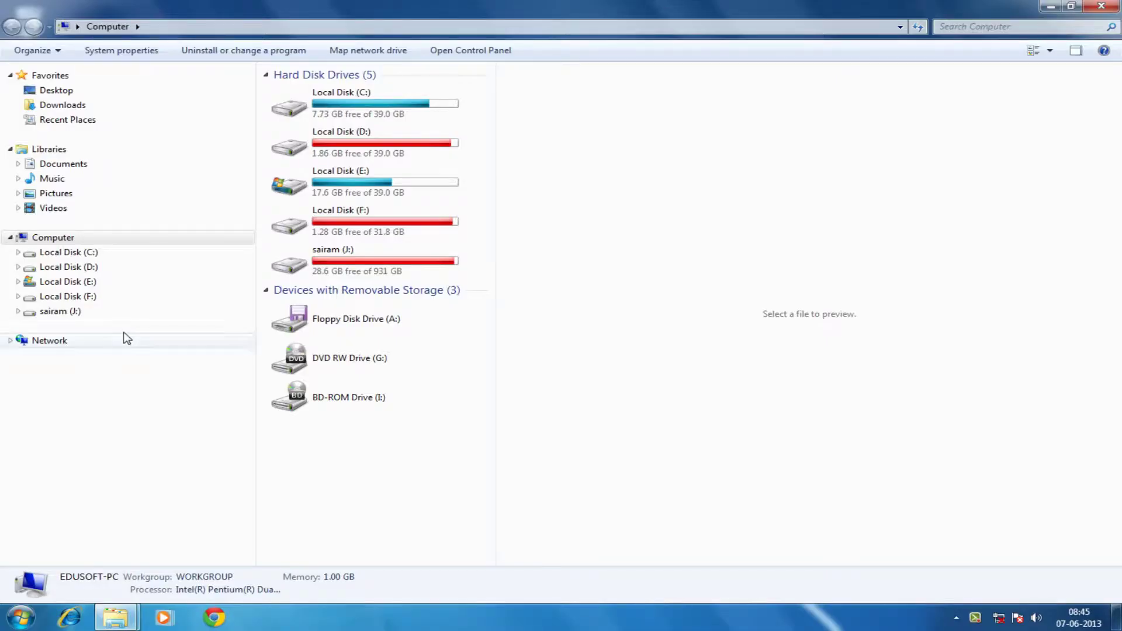
click(85, 253)
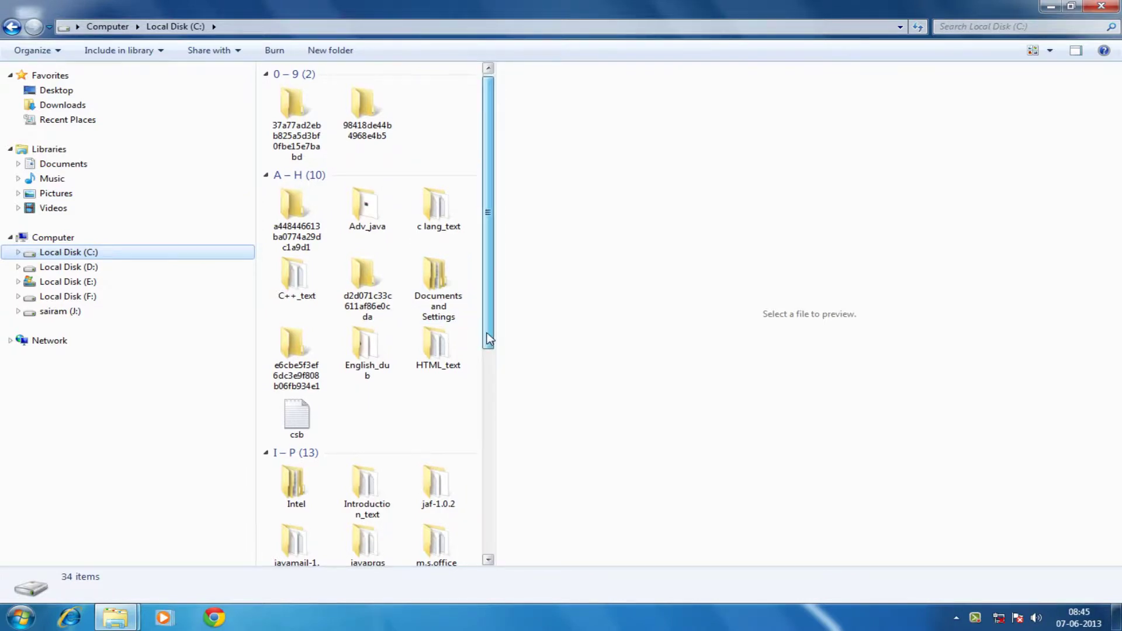
Open the properties of the English_dub folder and view its sharing settings
drag(490, 333, 490, 353)
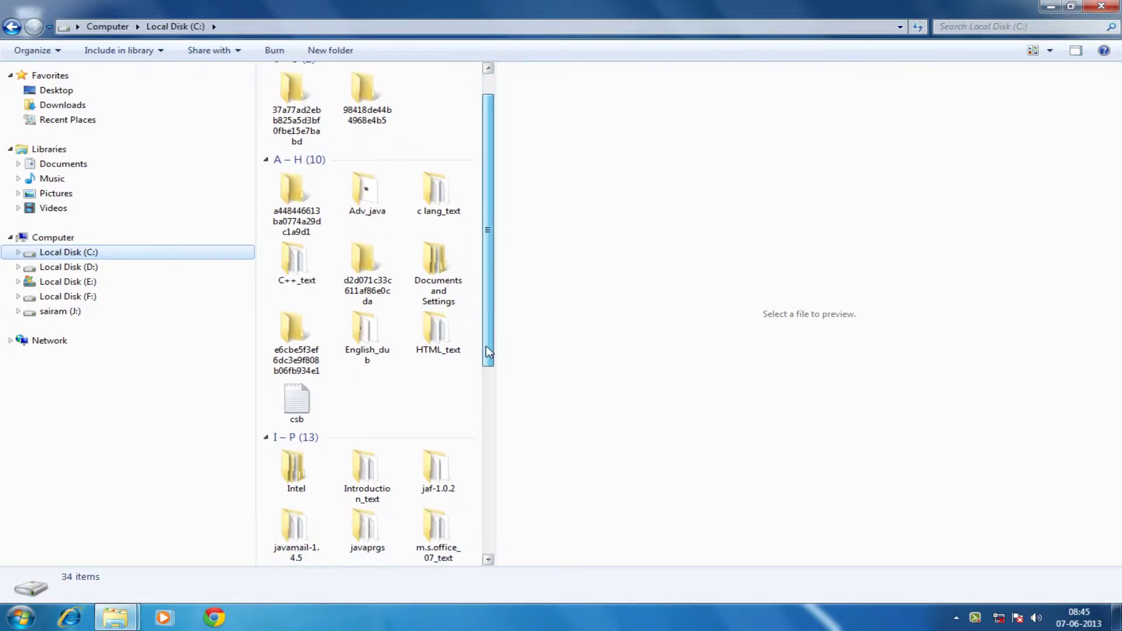
right_click(375, 347)
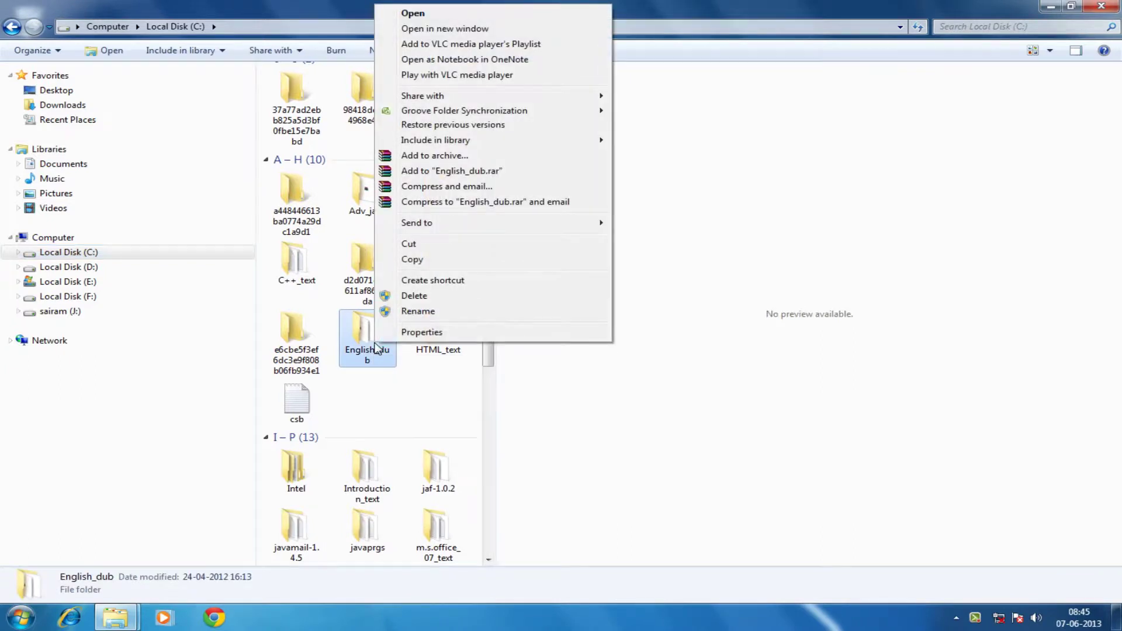
click(424, 332)
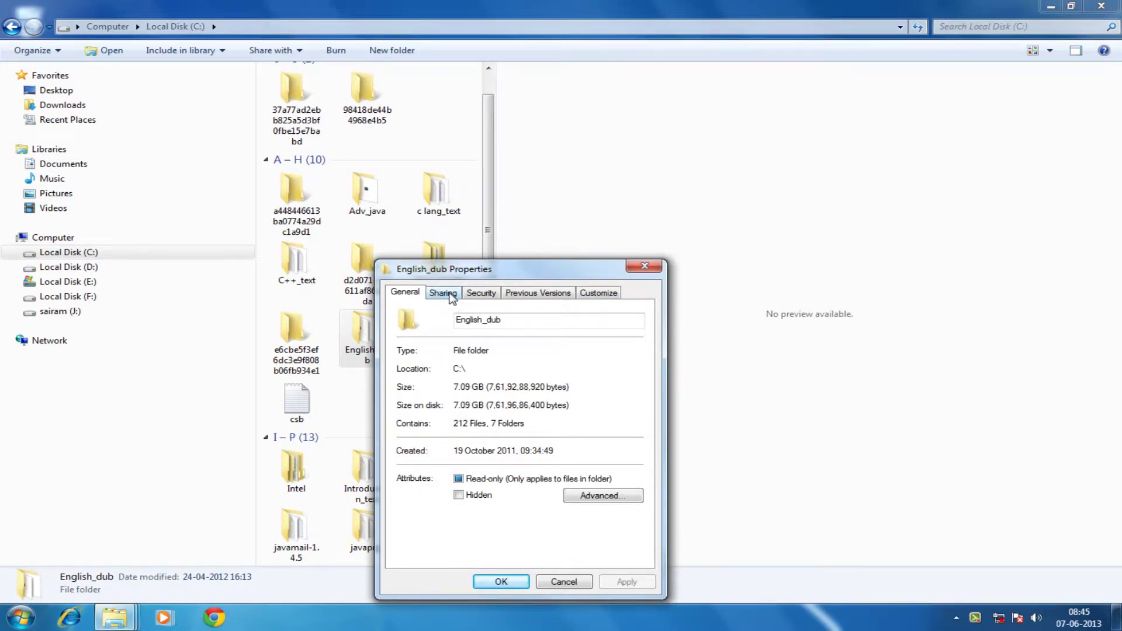
click(444, 294)
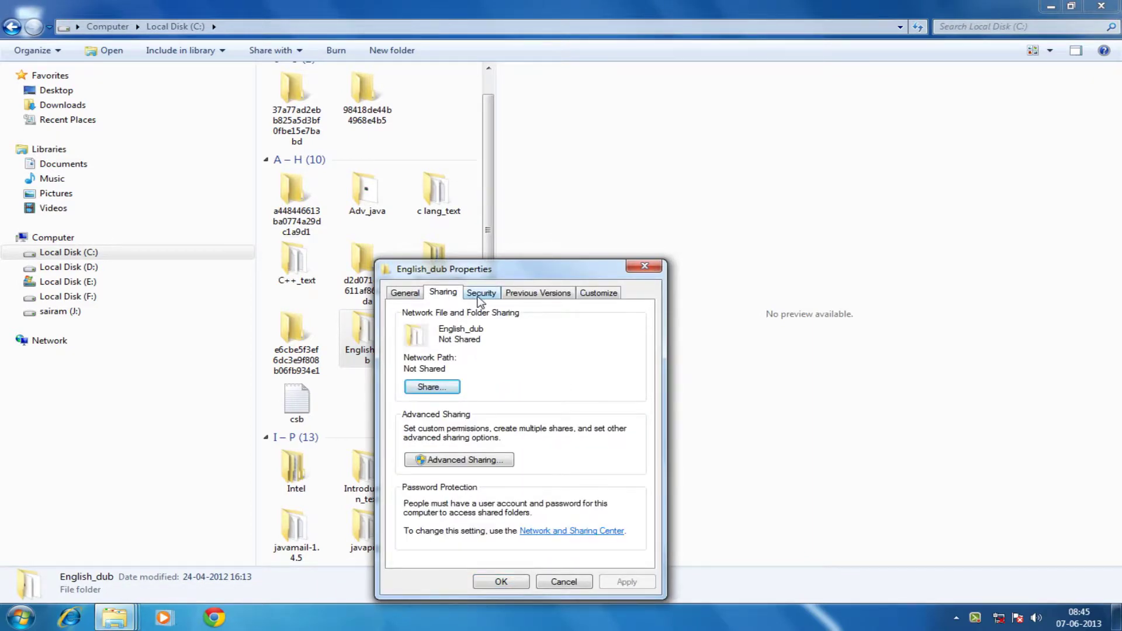
click(475, 296)
click(452, 296)
drag(467, 272, 460, 210)
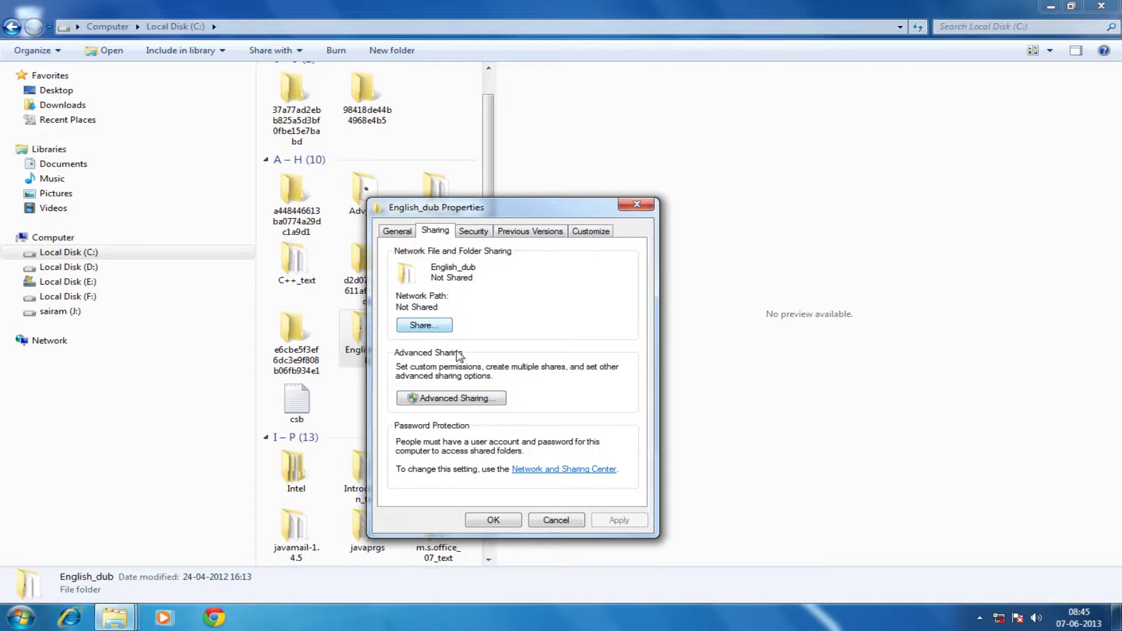
Open the share settings for English_dub and view the permission levels offered for the Edusoft account
click(430, 326)
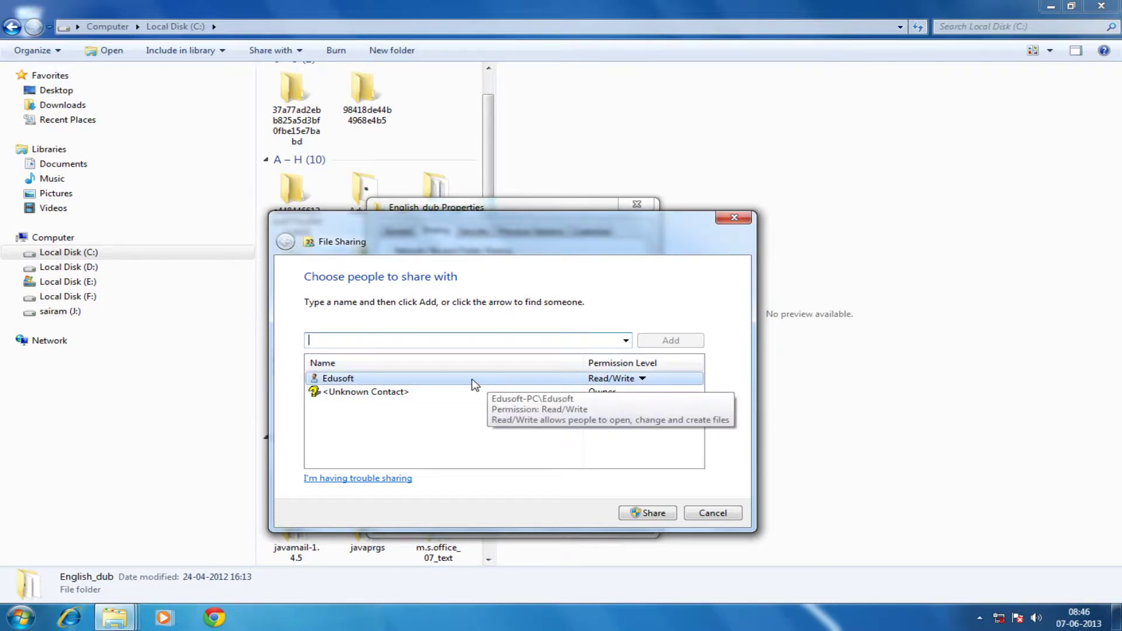
key(shift+F10)
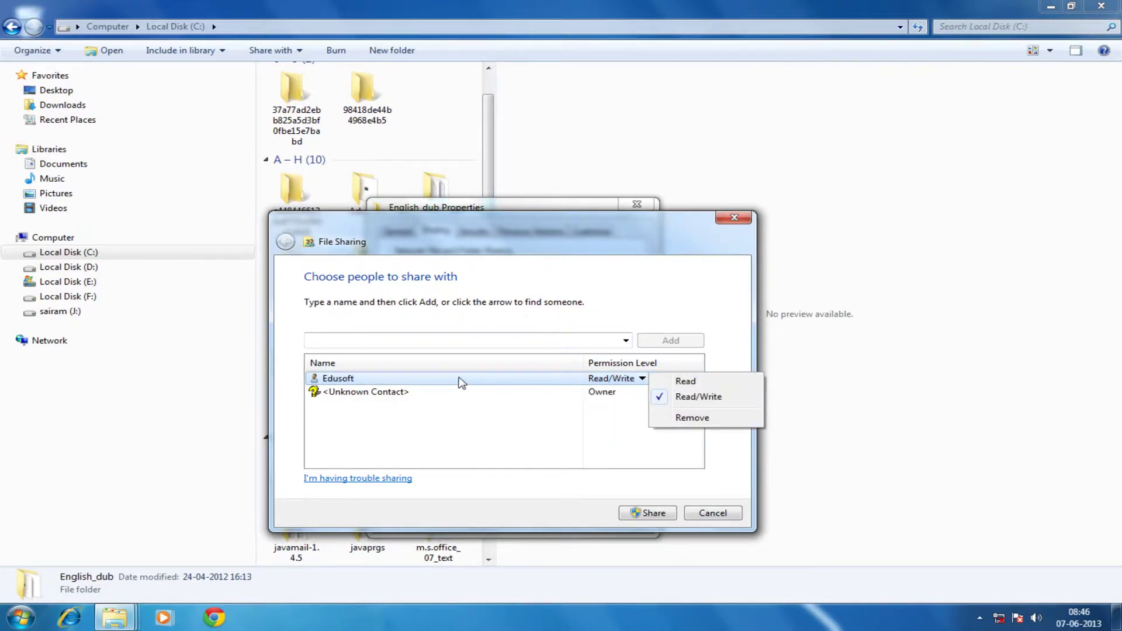
key(Escape)
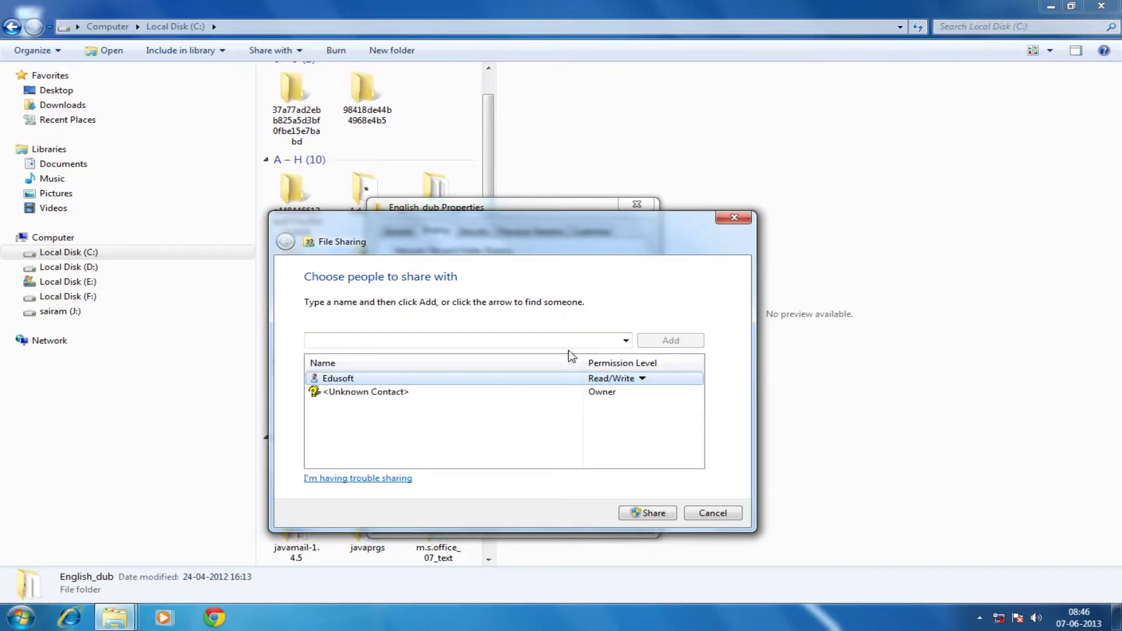
Try choosing Everyone and Edusoft as people to share English_dub with, and cancel the sharing
click(633, 341)
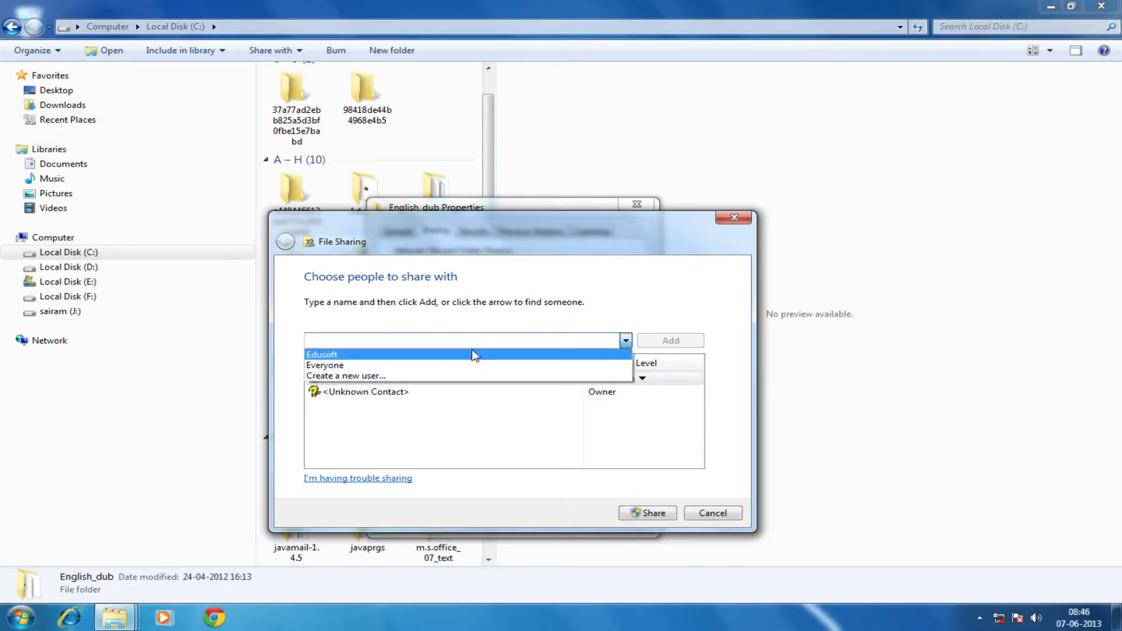
click(376, 366)
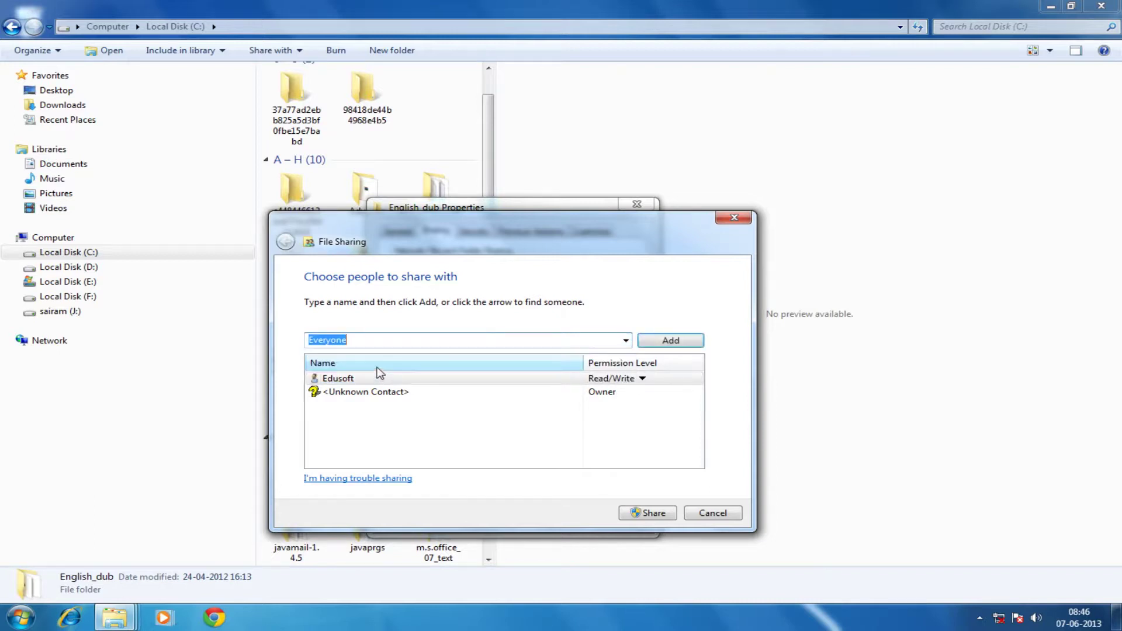
click(625, 340)
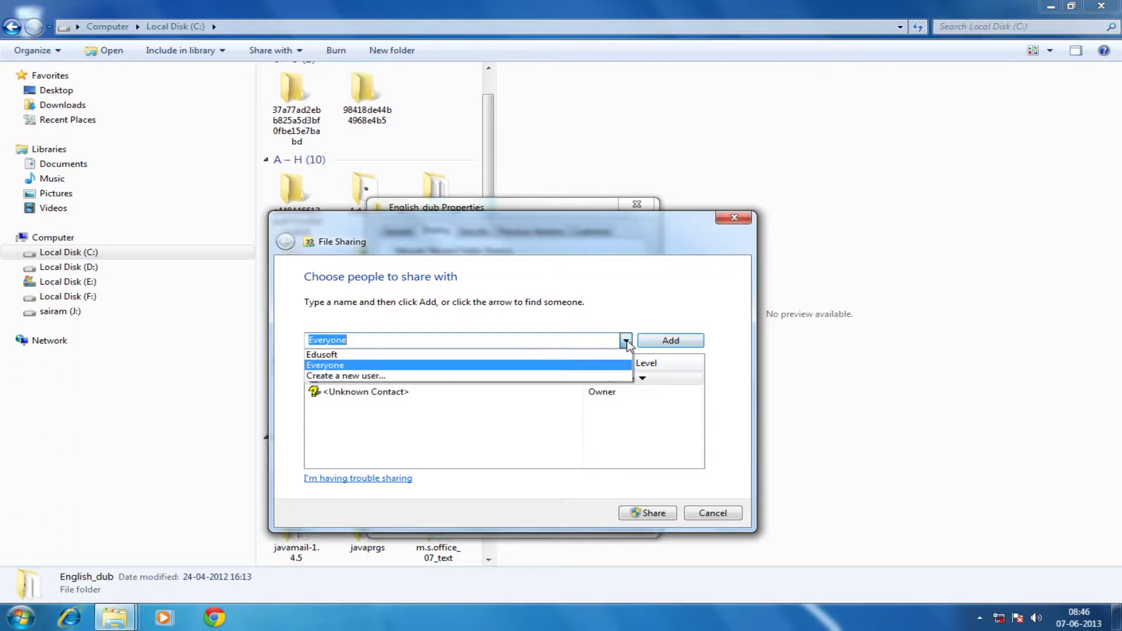
click(419, 355)
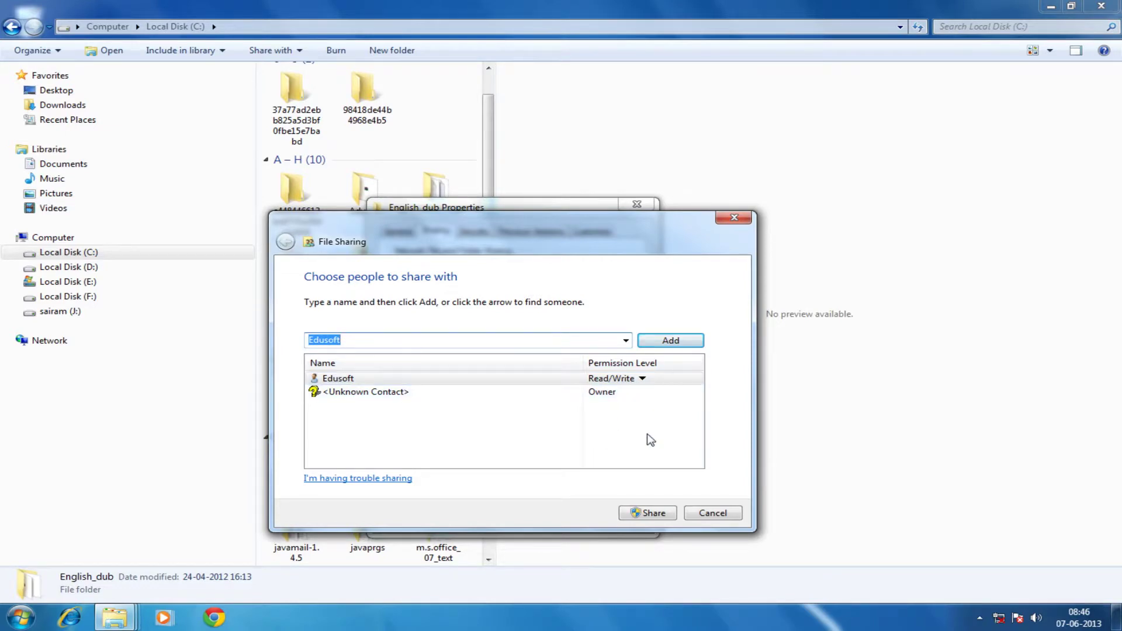
click(712, 513)
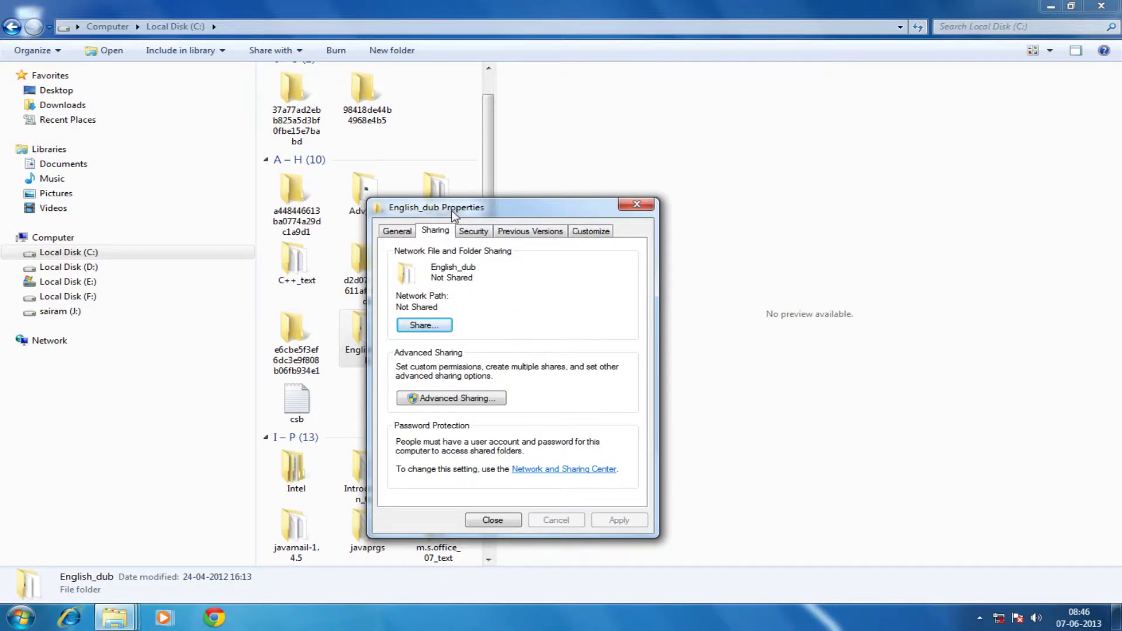
View the security settings of English_dub, examining its groups and users and the permissions for CREATOR OWNER
drag(453, 216, 541, 221)
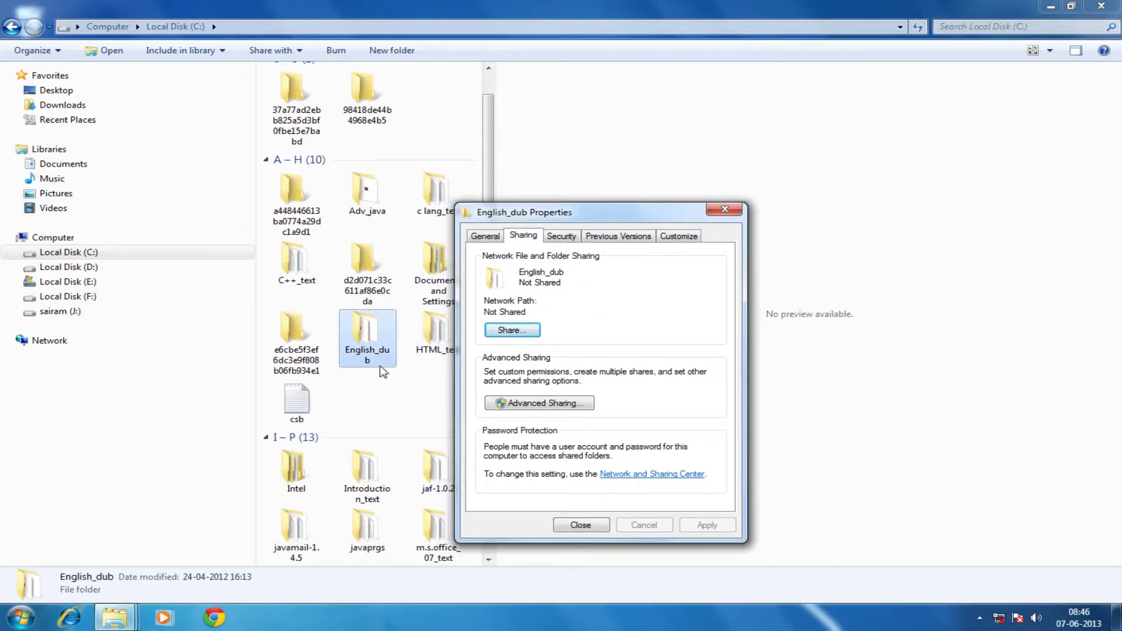
click(560, 236)
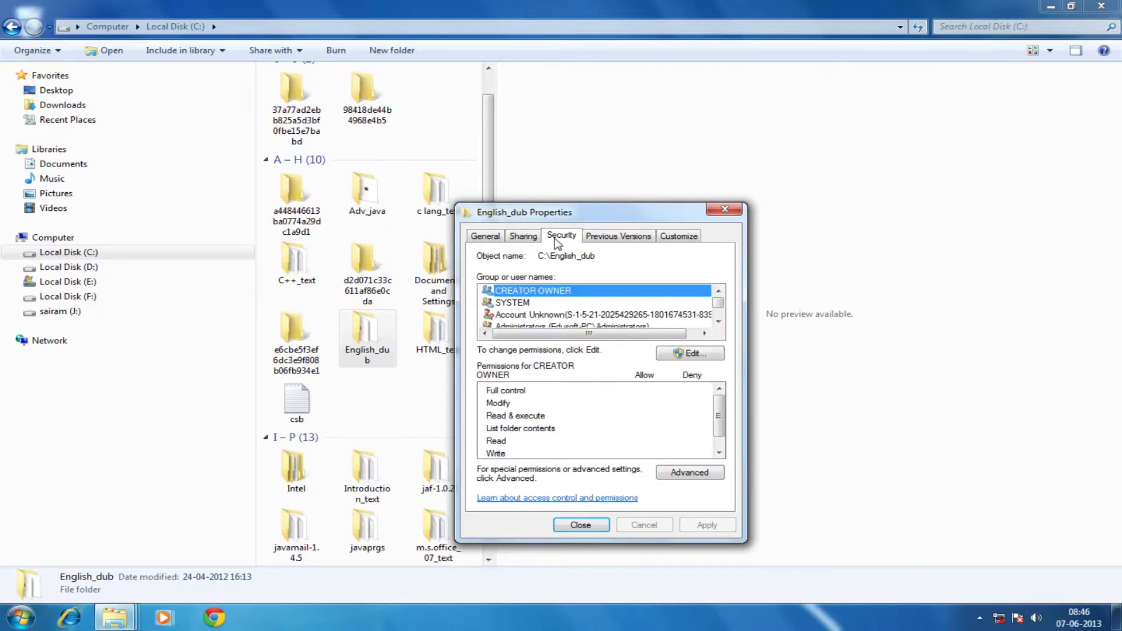
click(718, 322)
click(718, 322)
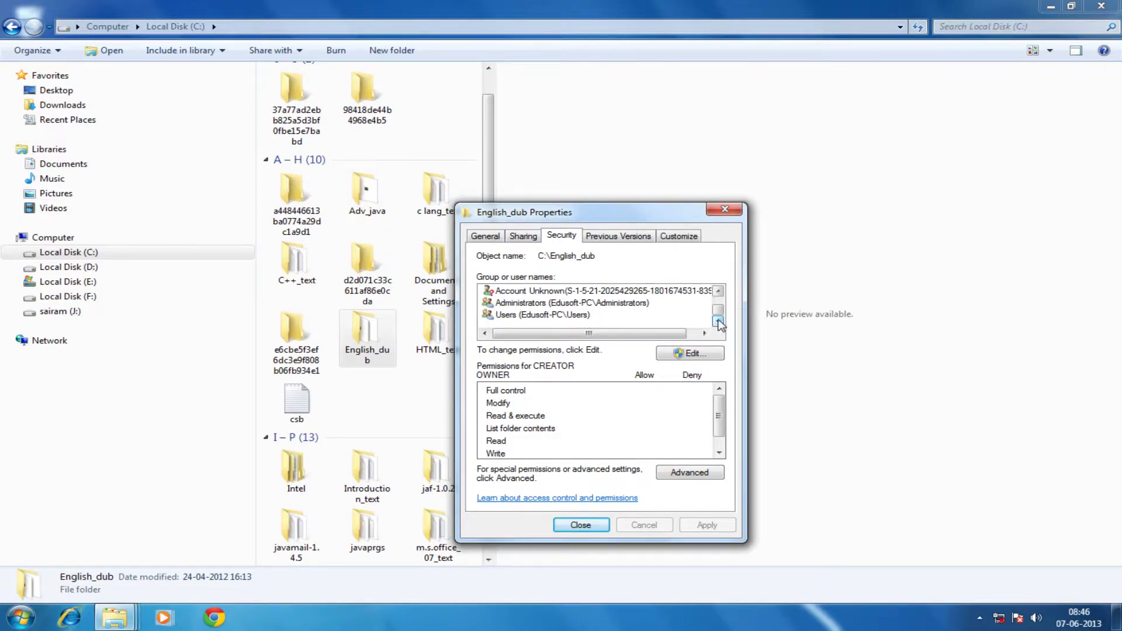
drag(719, 311, 720, 299)
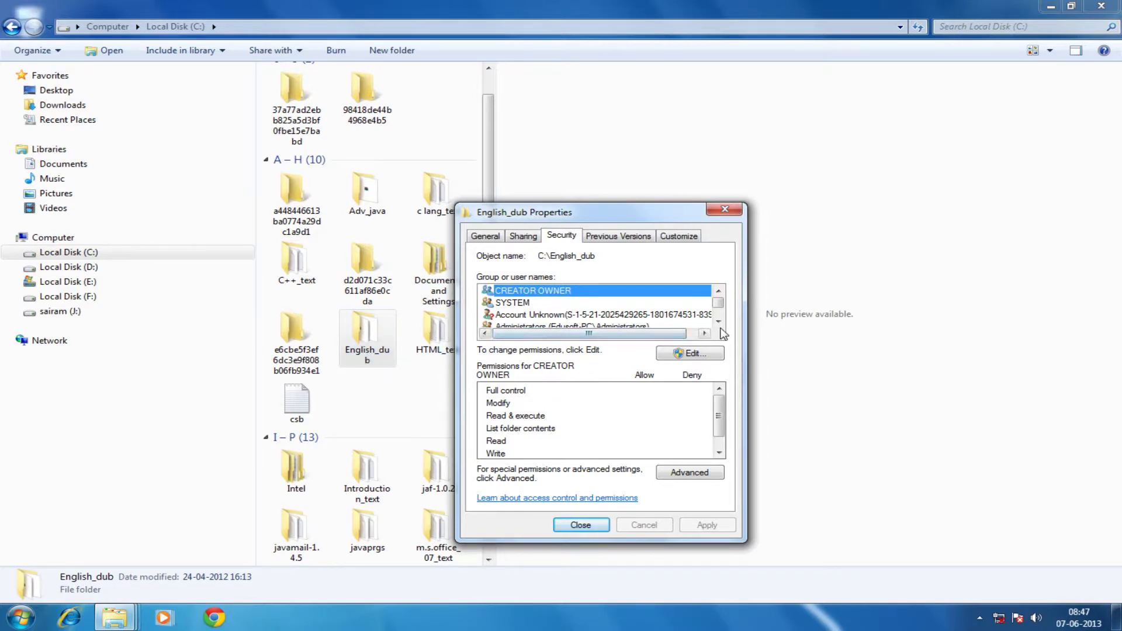
drag(721, 429, 722, 438)
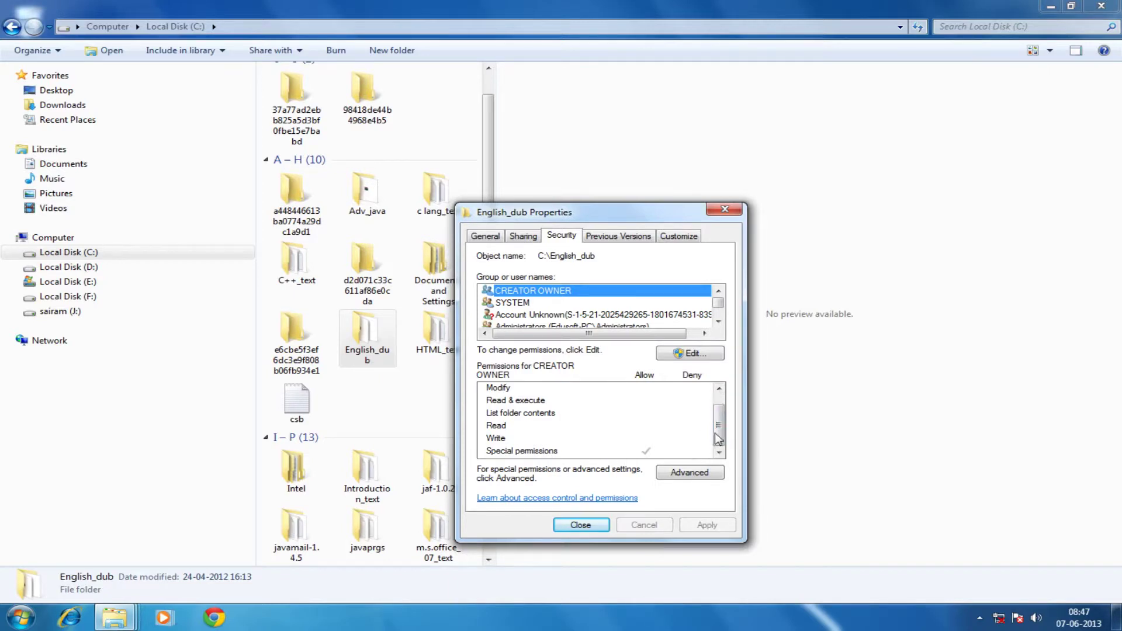
drag(719, 437, 724, 412)
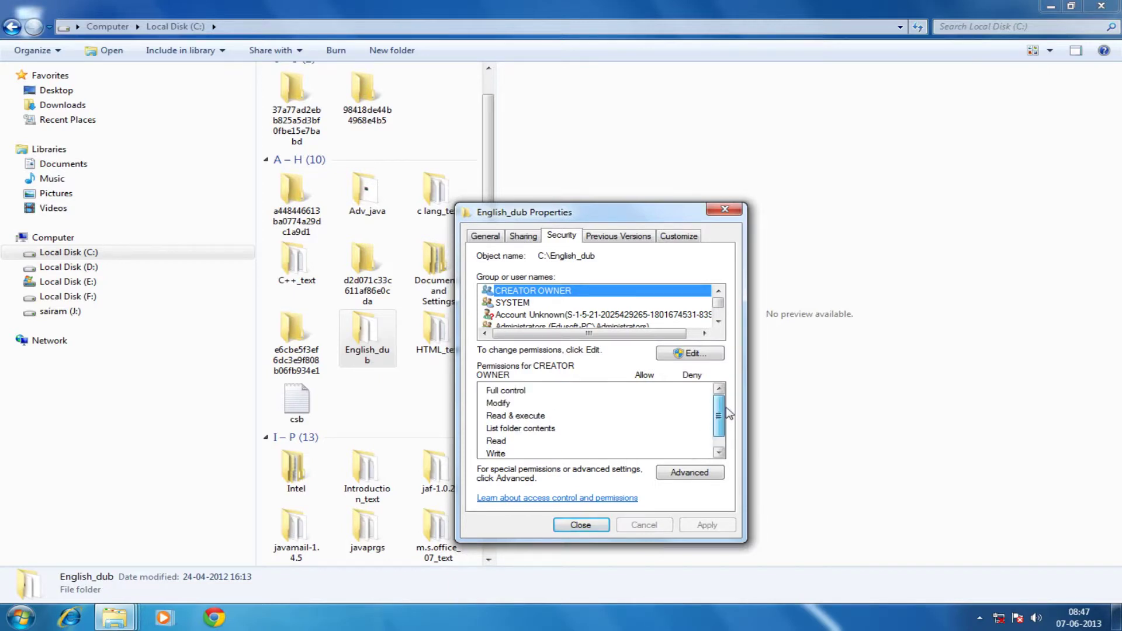
Show the permissions that the Administrators group has on English_dub
click(718, 322)
click(718, 321)
click(609, 305)
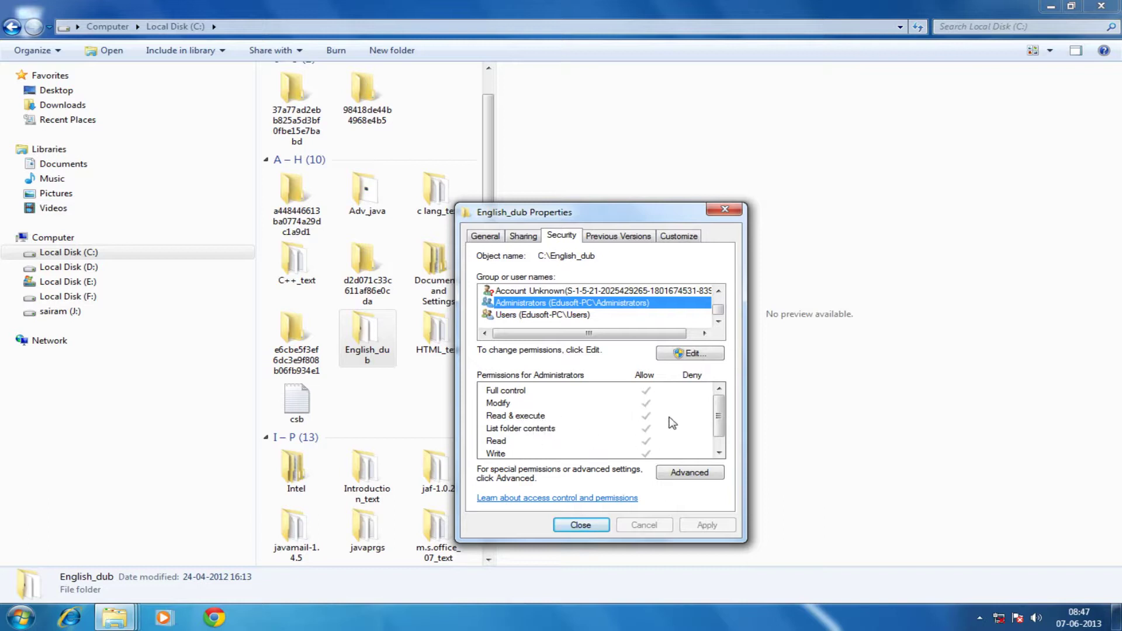
Try changing CREATOR OWNER's permissions on English_dub, including denying Full control, discard the changes and close the folder's properties
click(694, 355)
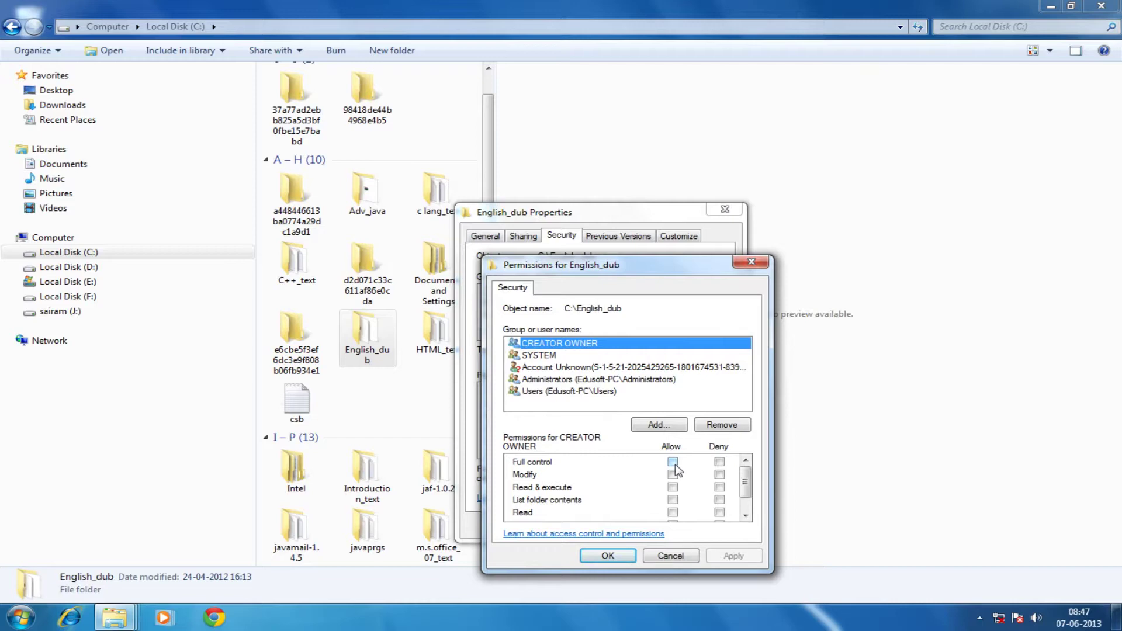
click(673, 463)
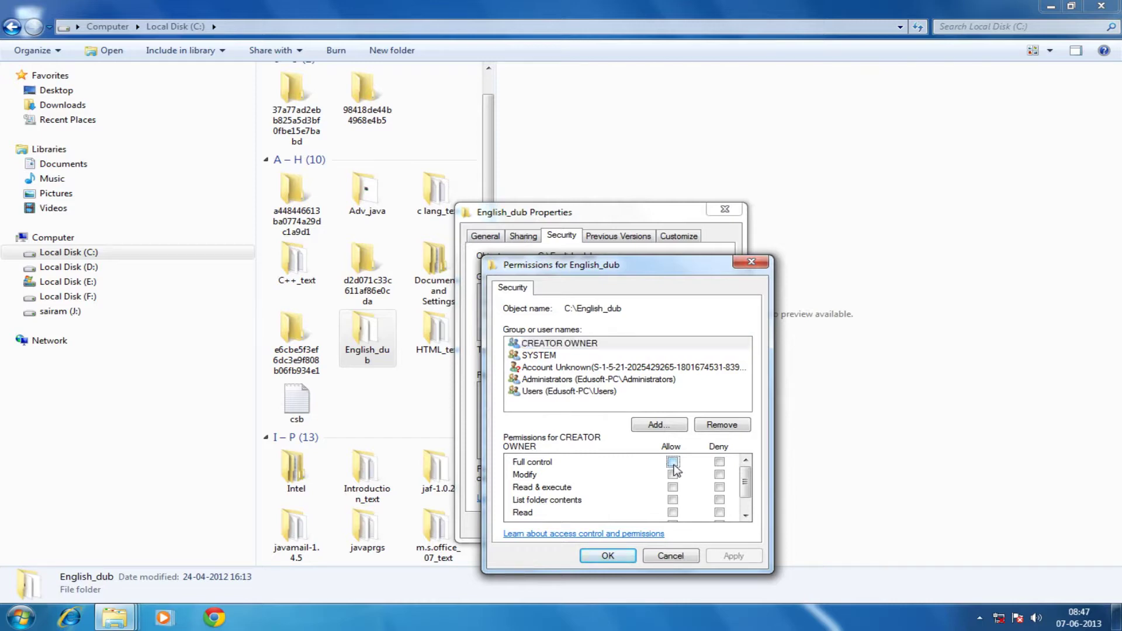
click(719, 462)
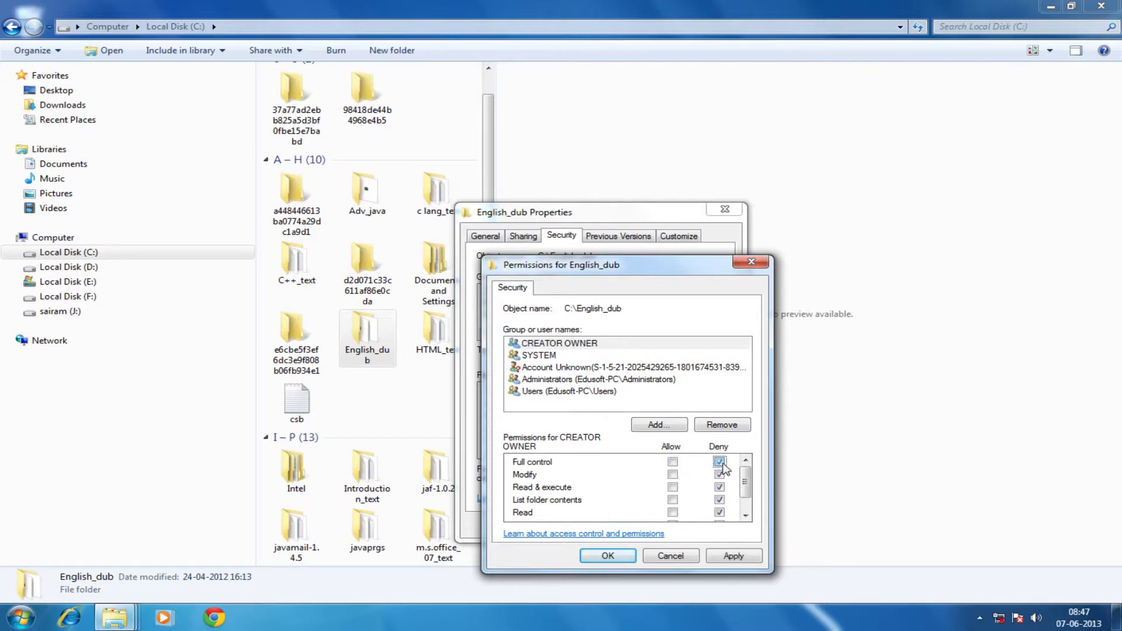
click(673, 474)
click(720, 488)
click(670, 555)
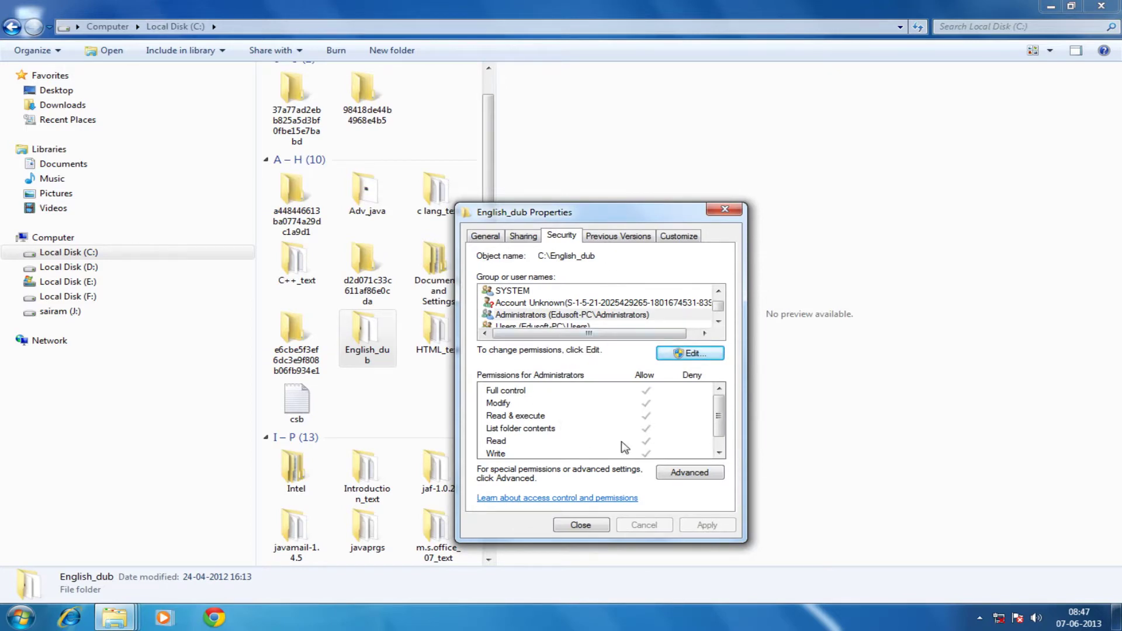
click(585, 529)
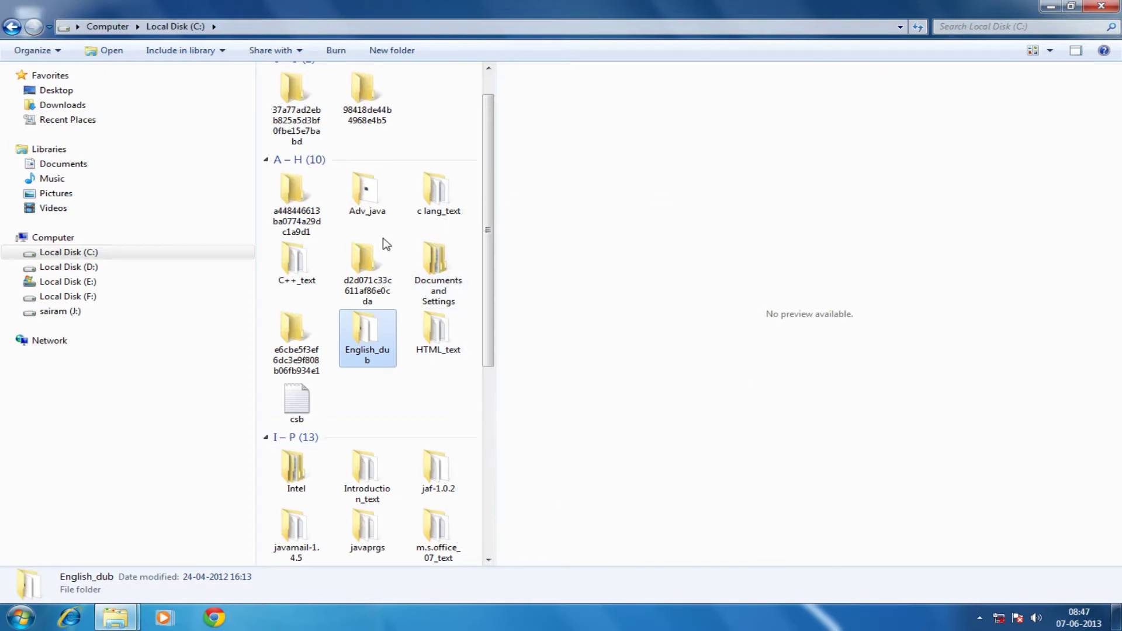
Open the security settings of the service text file on drive C and show the permissions for the Users group
click(317, 410)
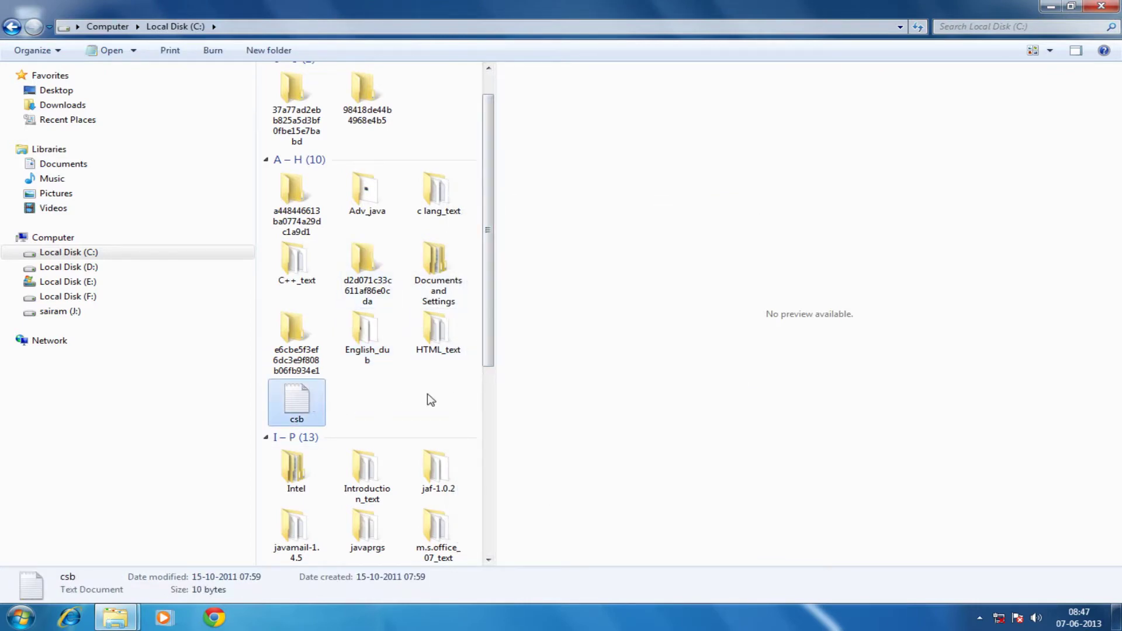
click(485, 388)
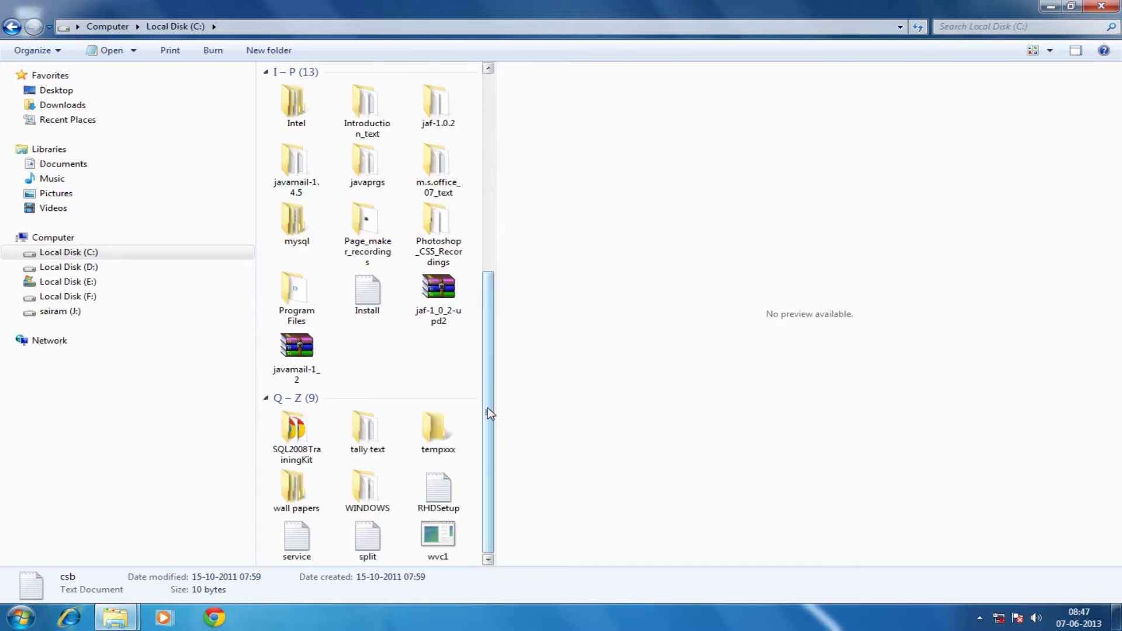
right_click(299, 546)
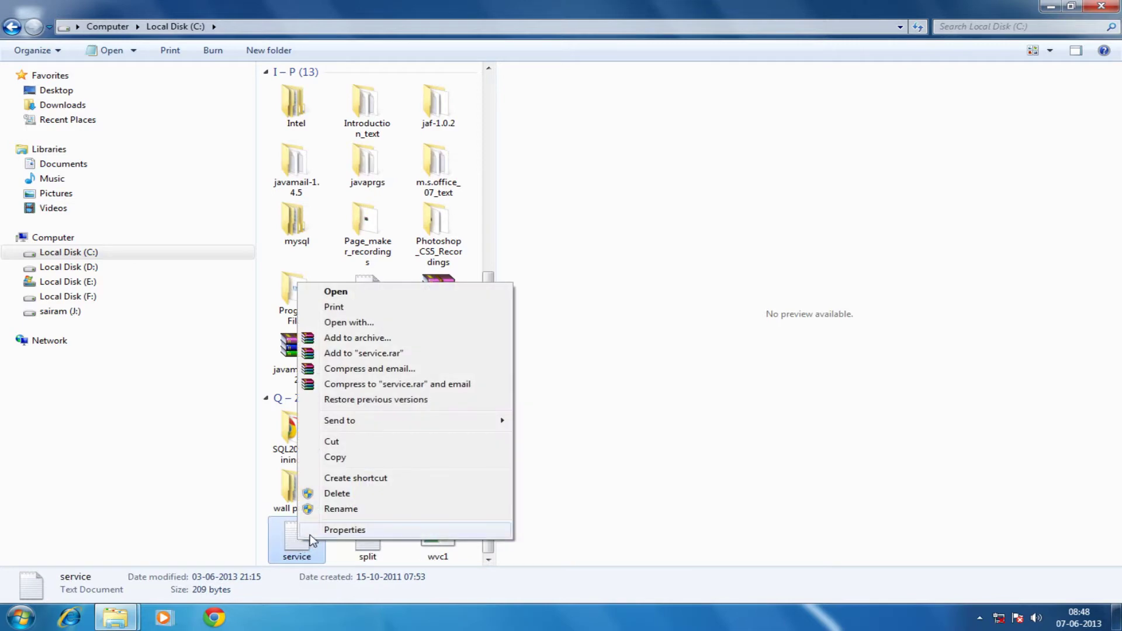
click(345, 530)
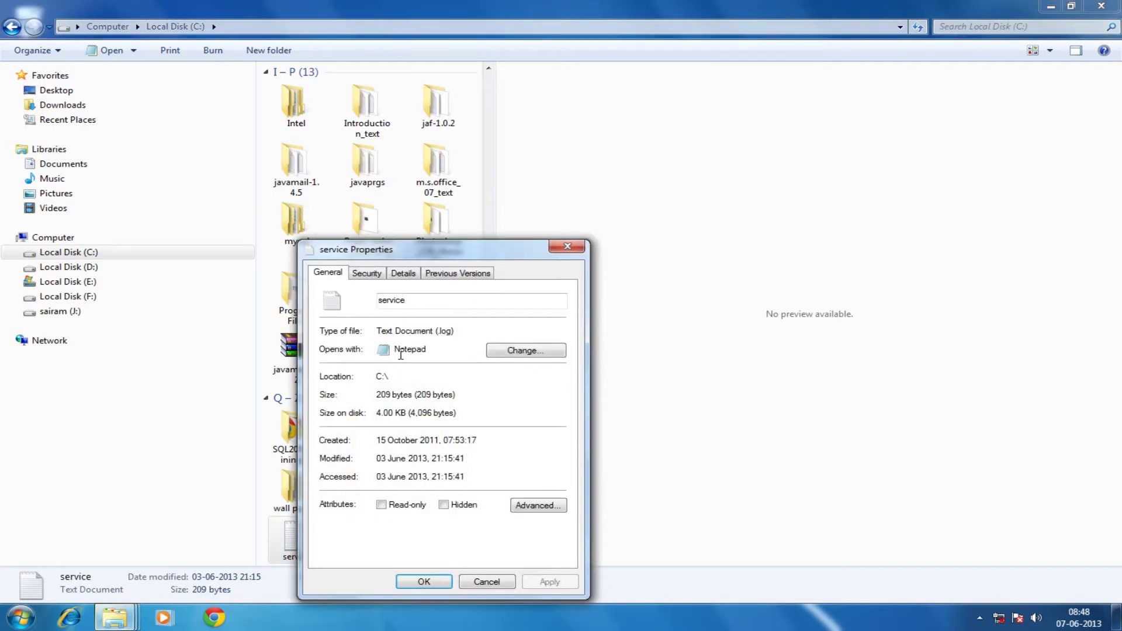
click(368, 273)
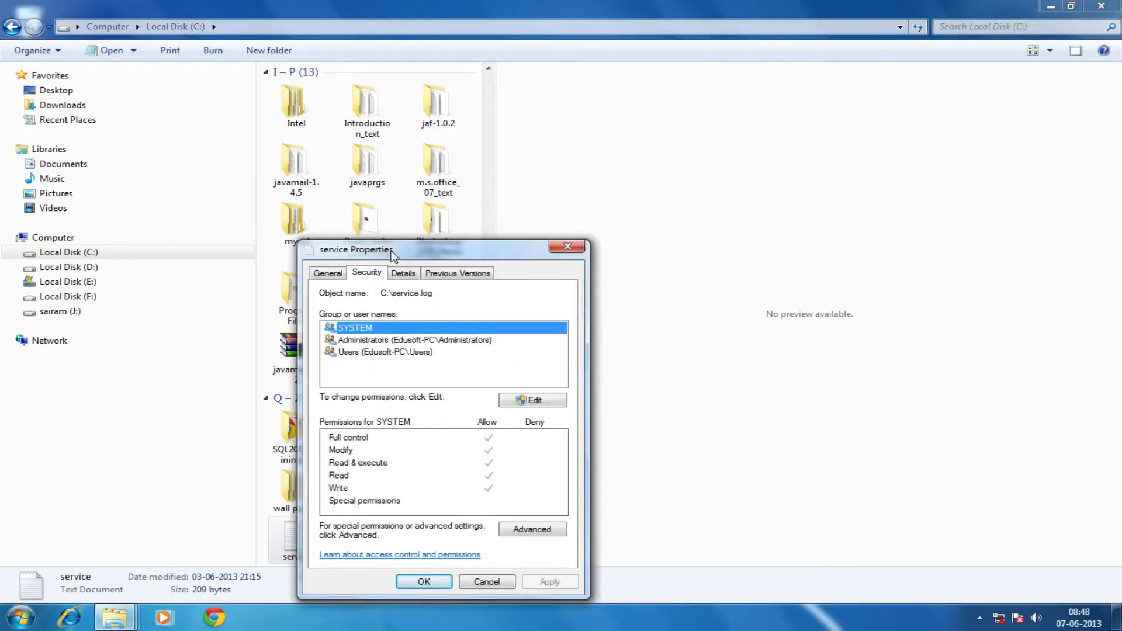
drag(392, 255, 473, 189)
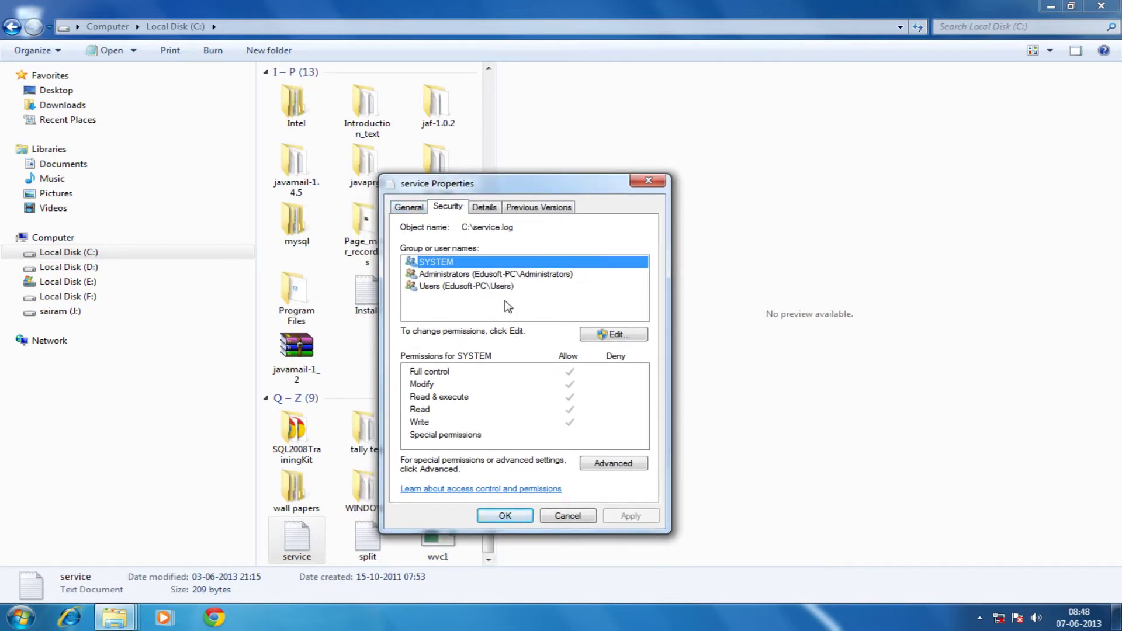
click(444, 287)
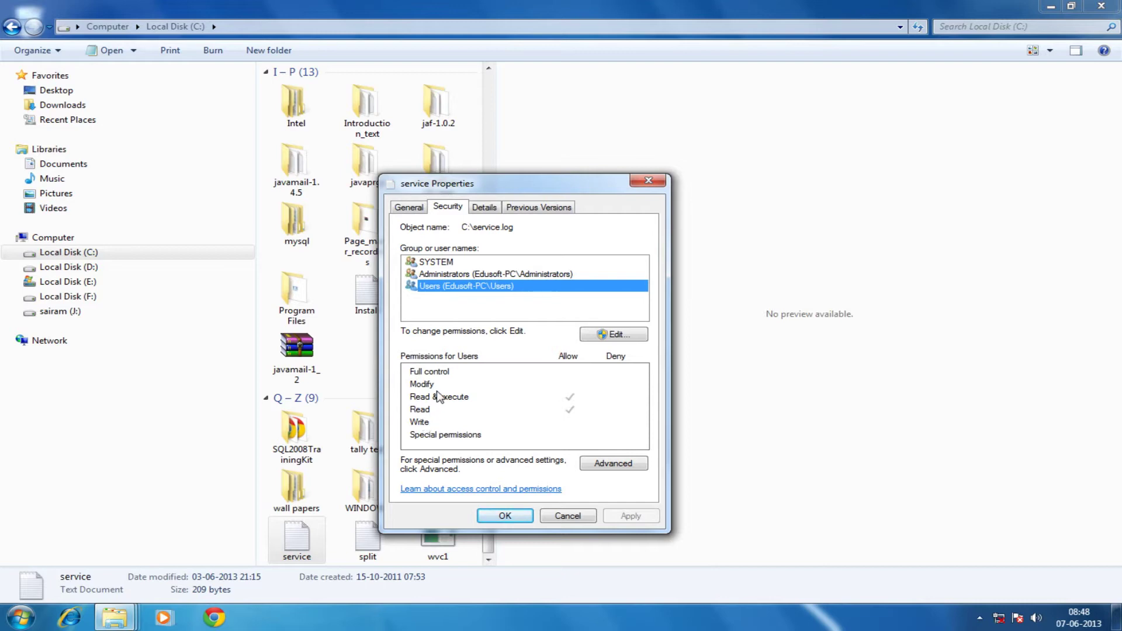
Allow the Users group Full control of the service file, apply the permission change and close the file's properties
click(446, 374)
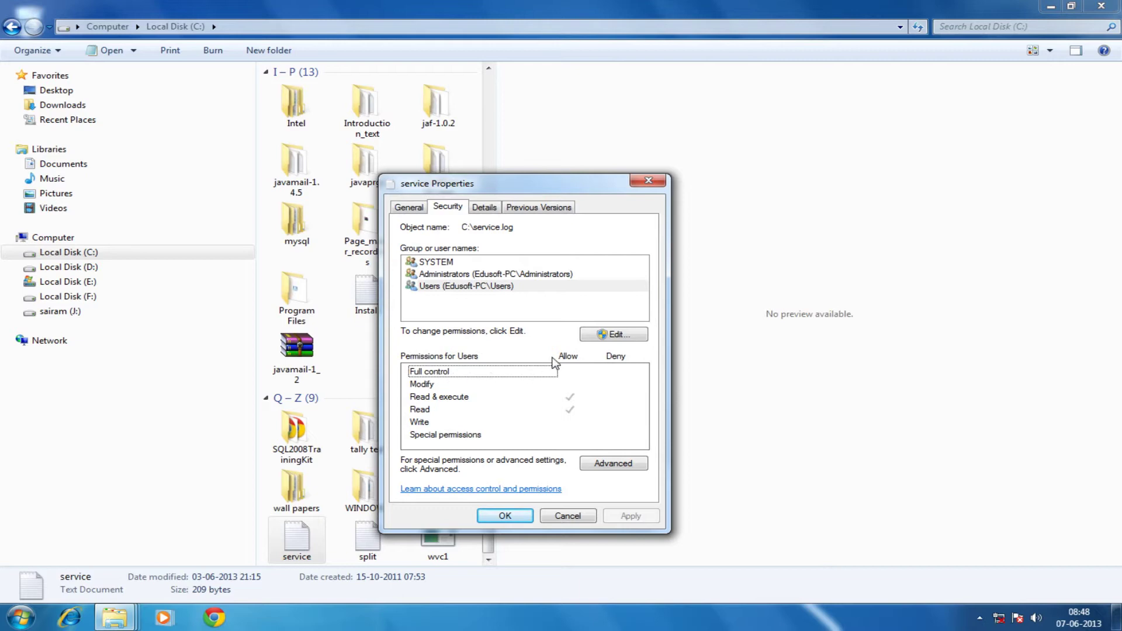
click(606, 338)
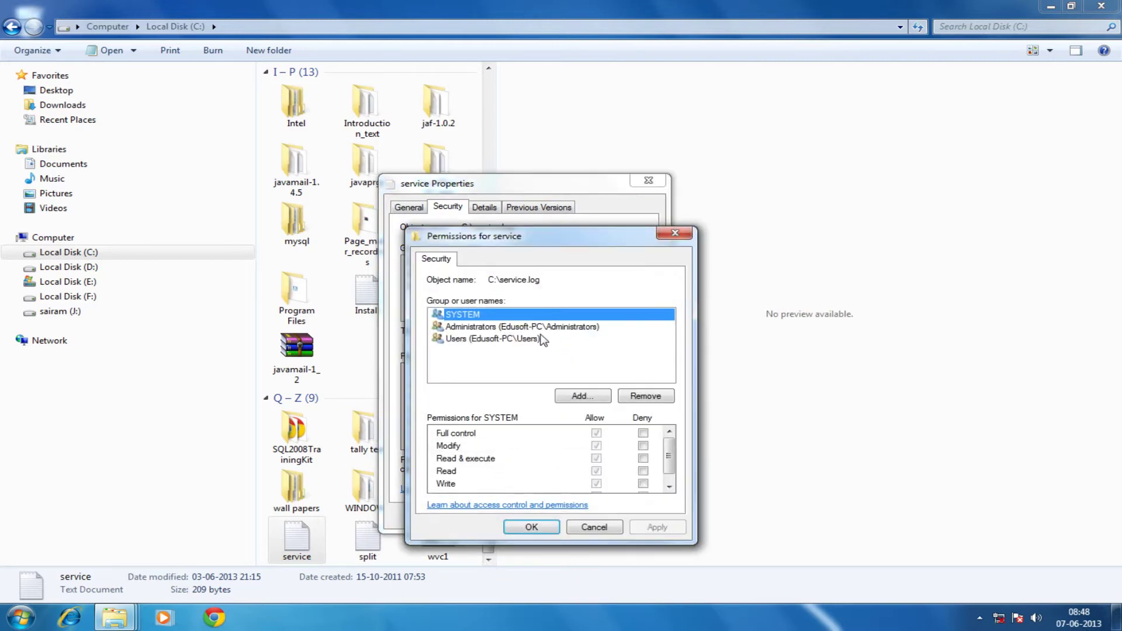
click(480, 342)
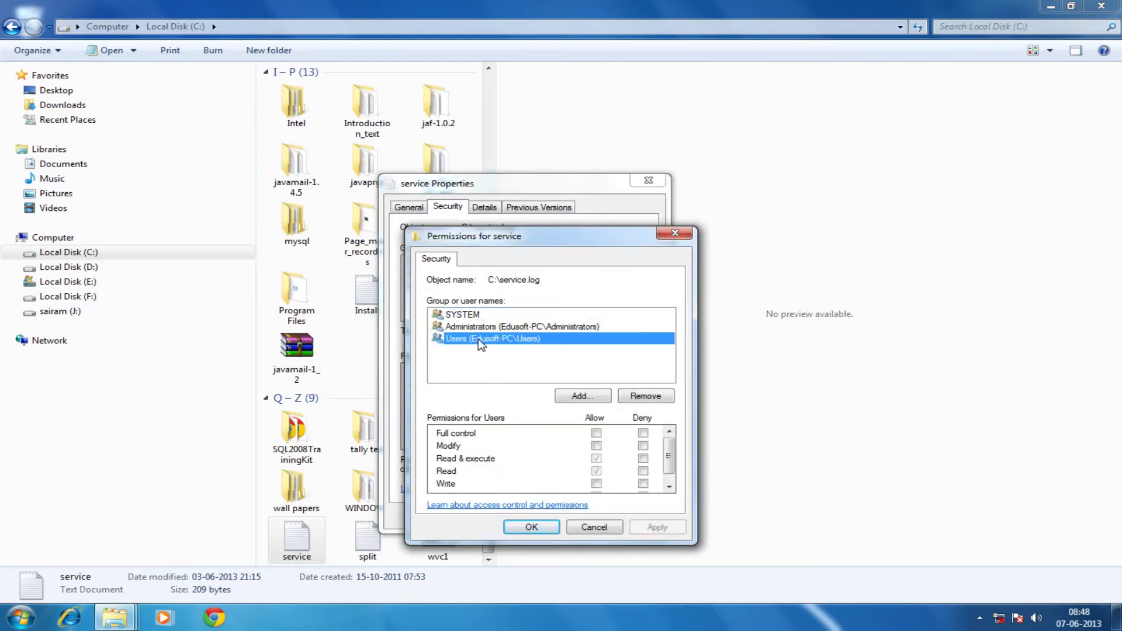
click(596, 434)
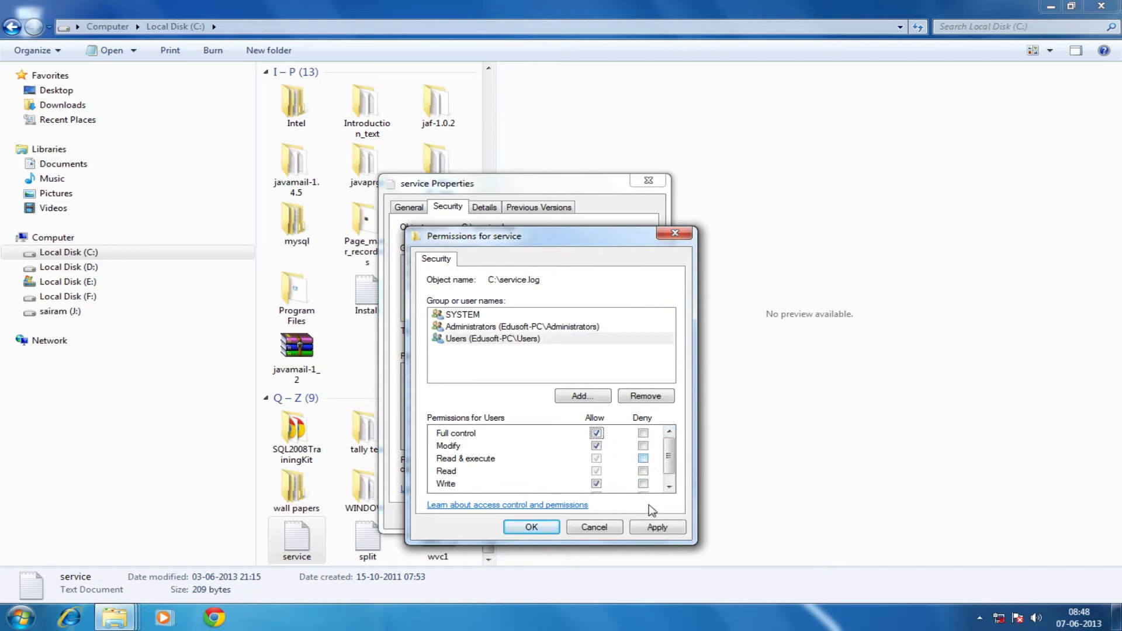
click(657, 526)
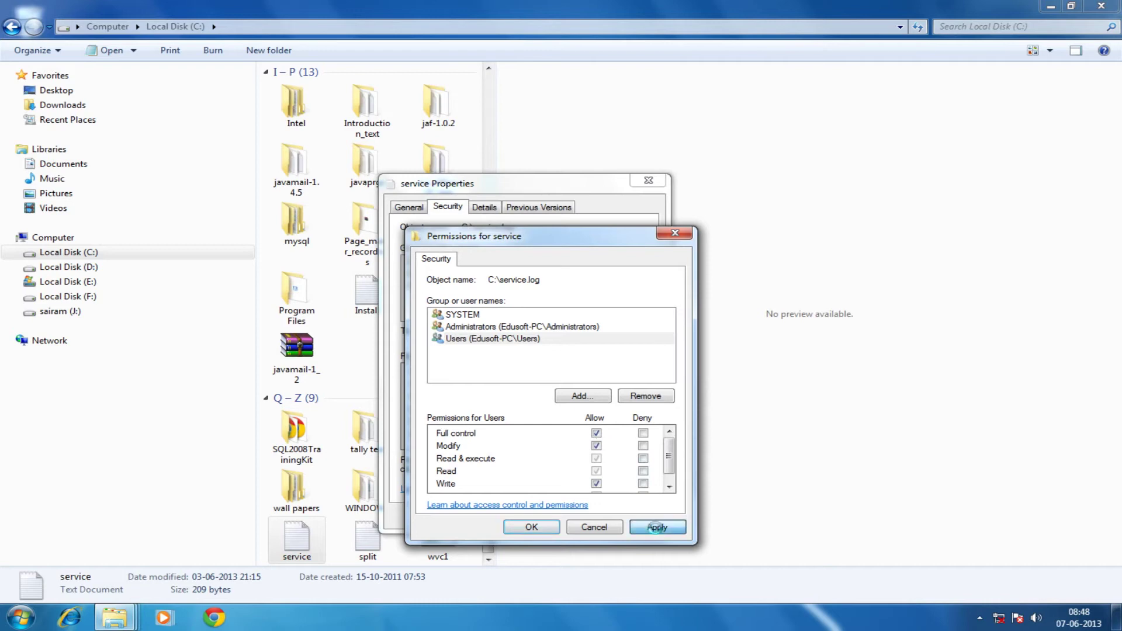
click(548, 528)
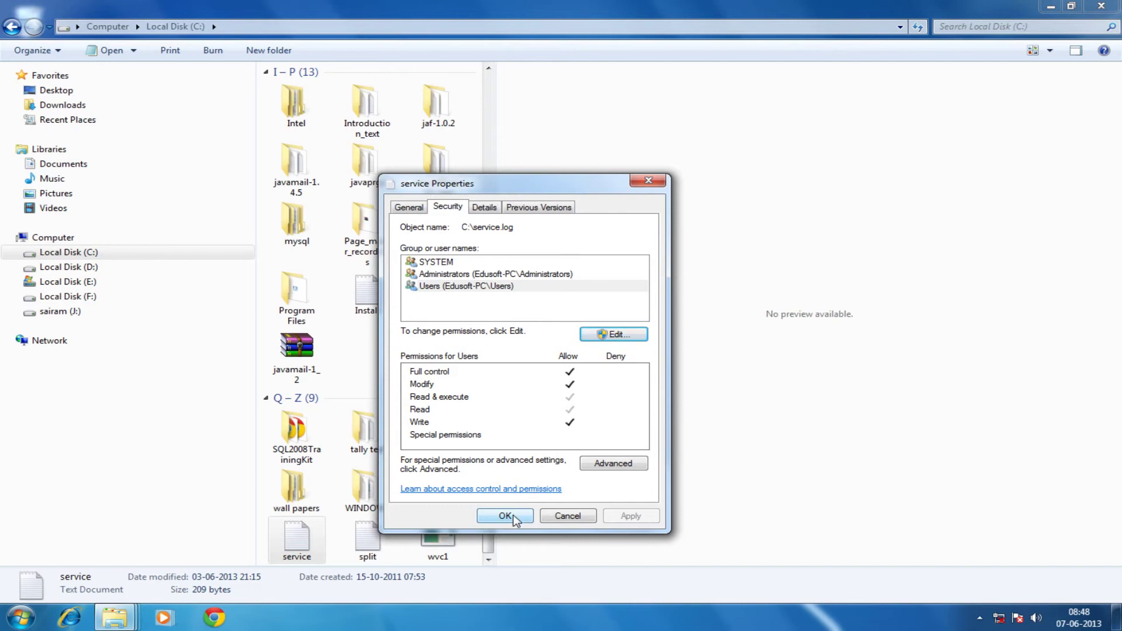
click(506, 515)
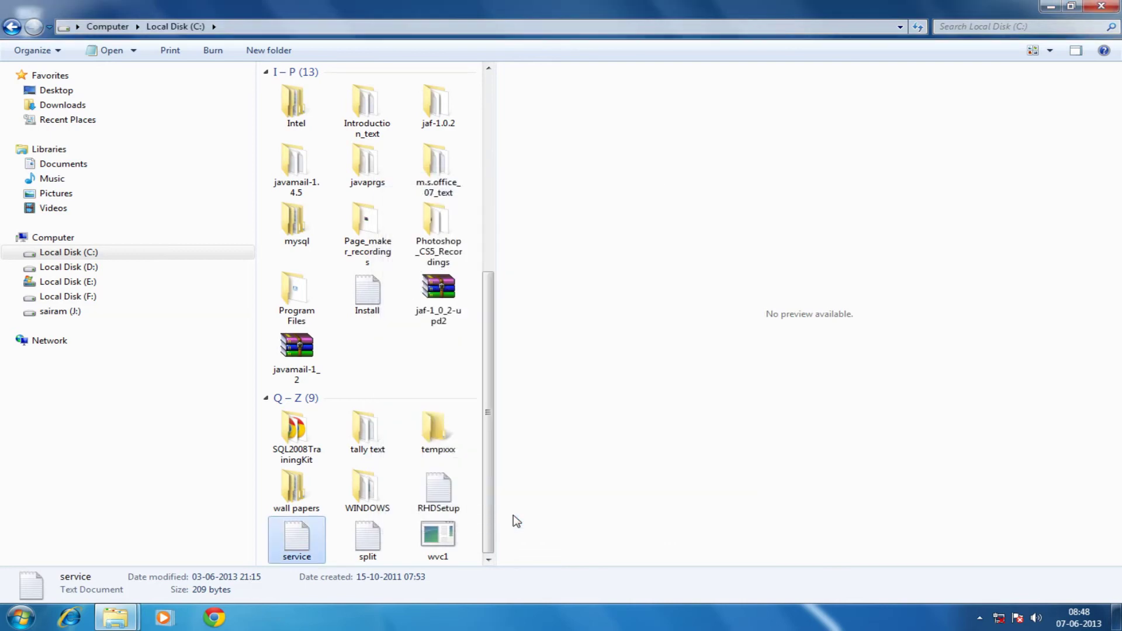
Open the service file, try adding "asdfasdf" after its last line, and close it without saving
double_click(314, 542)
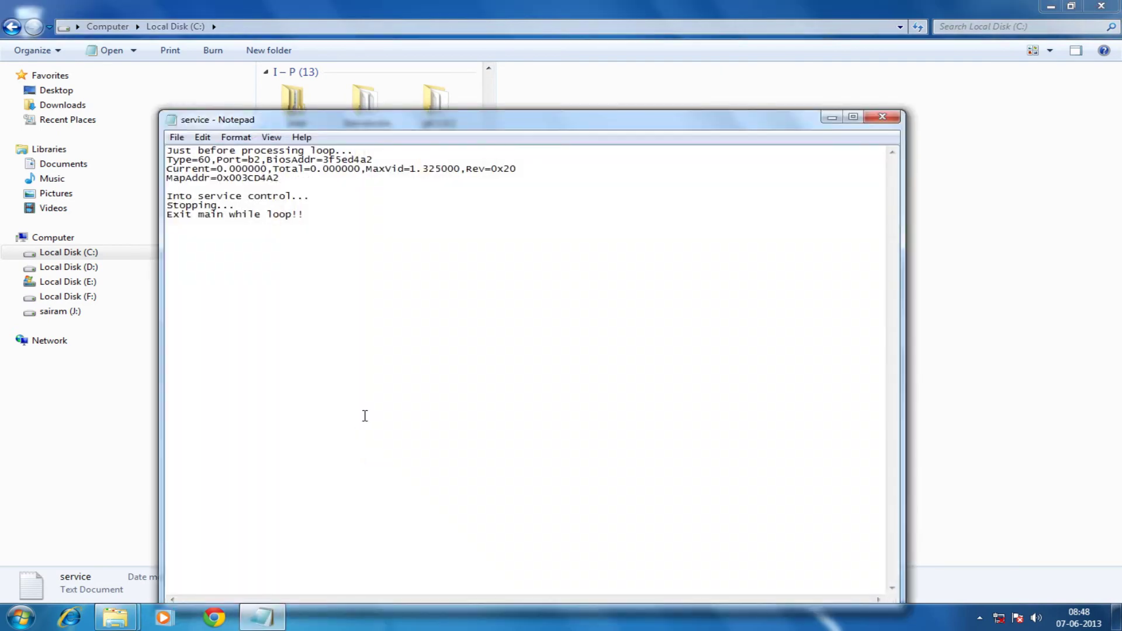
text(asdfasdf)
click(882, 117)
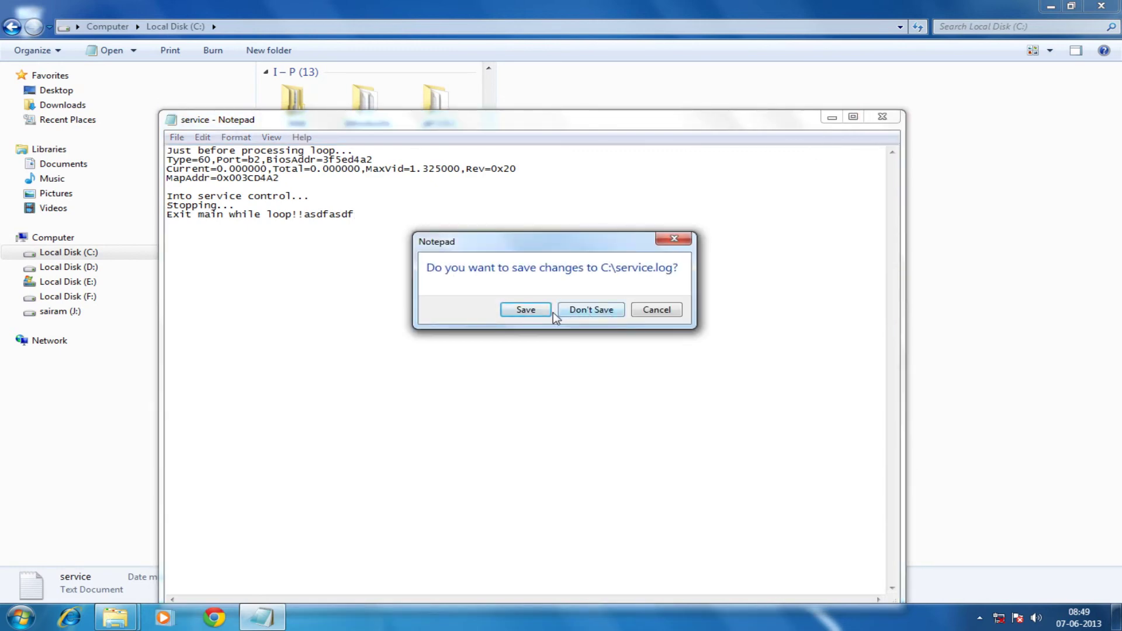
click(569, 311)
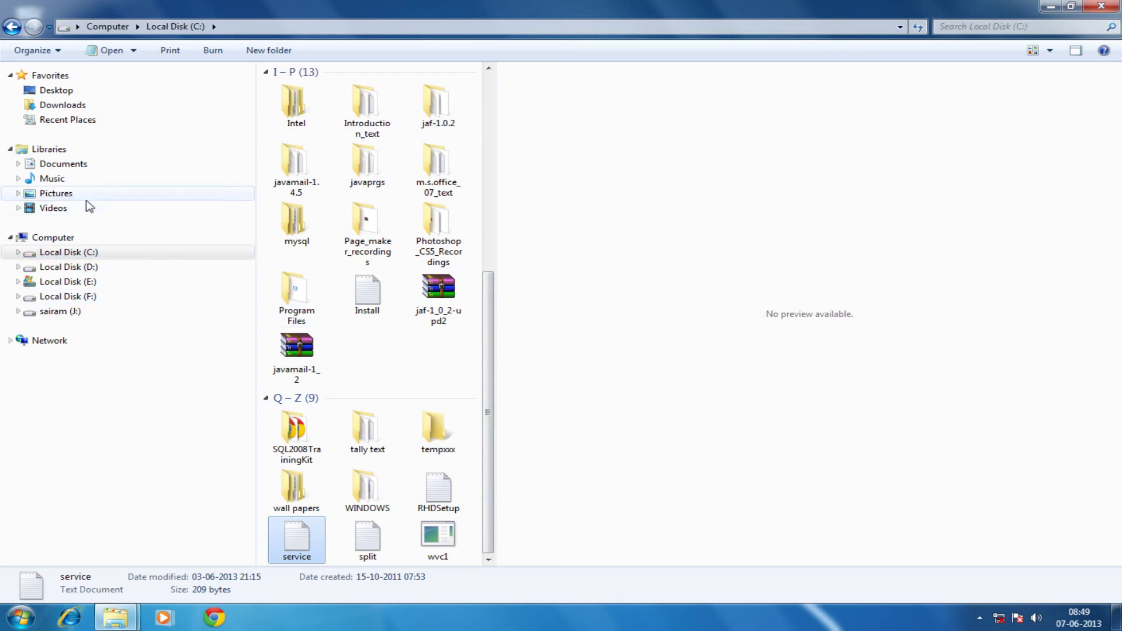
click(488, 225)
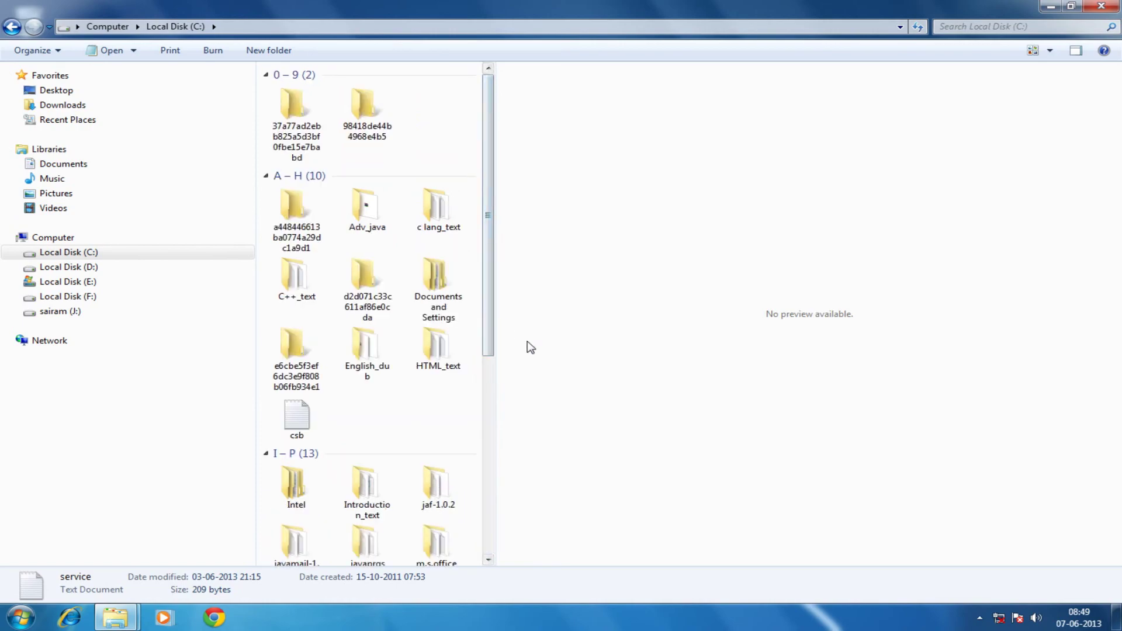